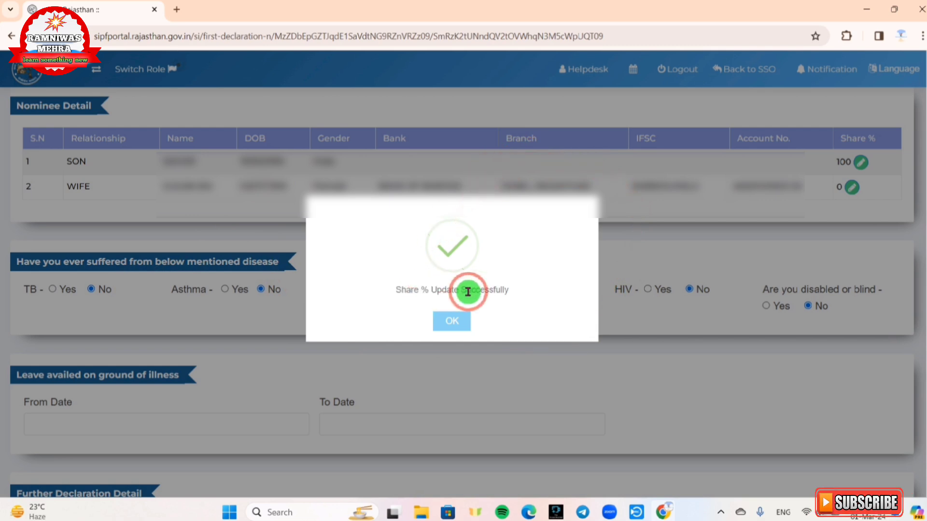
- Dismiss the confirmation that the son's share is now 100% and the wife's 0%
left_click(452, 322)
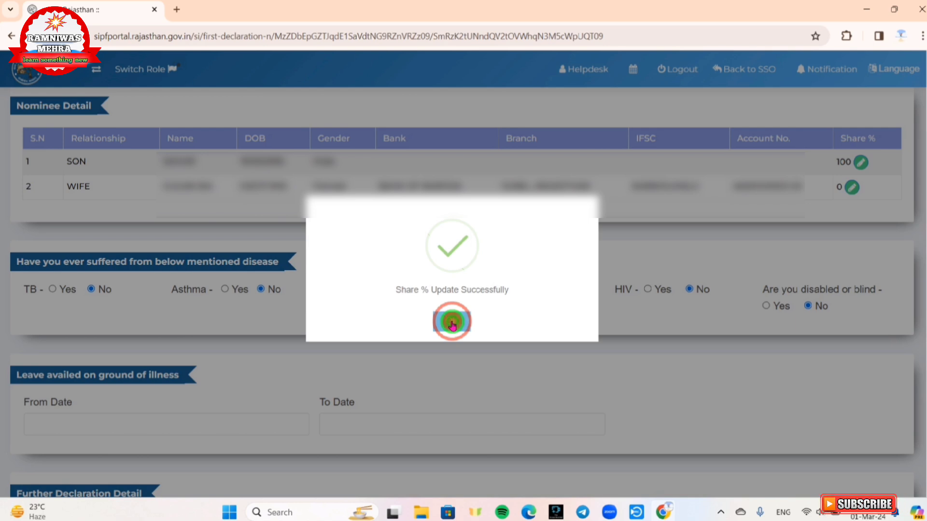
- Scroll down to the illness-leave section and start filling its From Date field
scroll(452, 322, "down", 3)
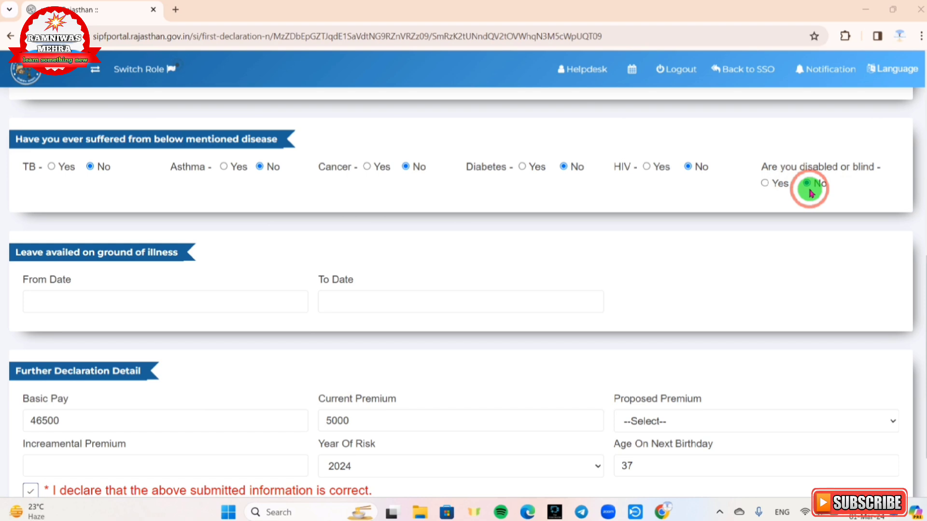
scroll(483, 265, "down", 1)
left_click(251, 240)
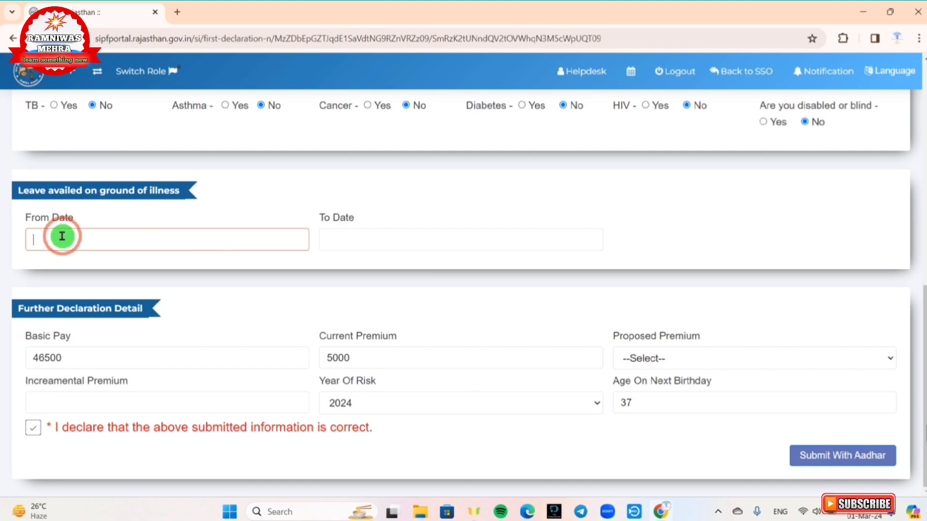
left_click(352, 240)
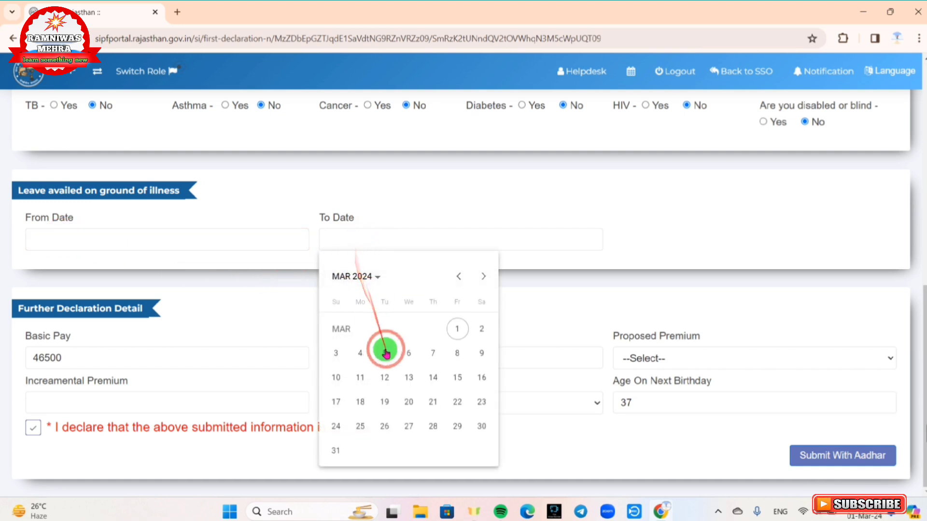
left_click(76, 235)
left_click(76, 235)
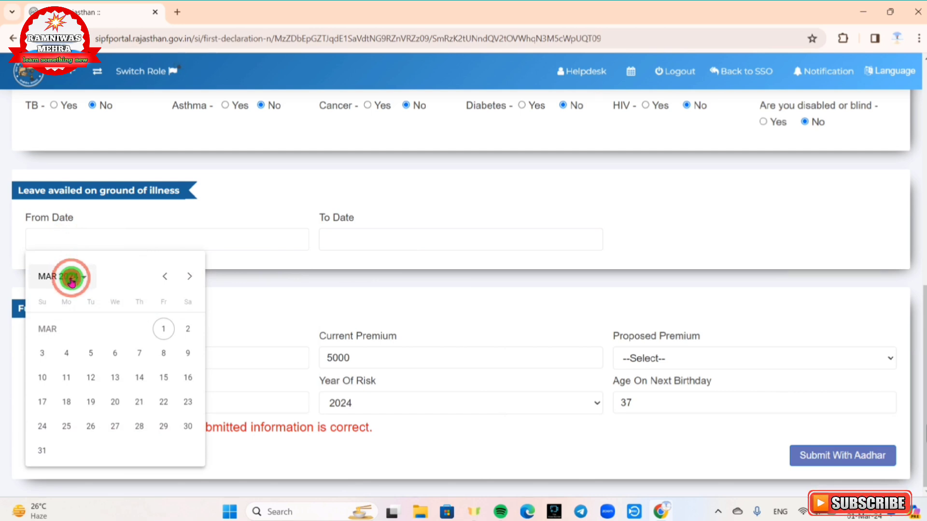
left_click(71, 282)
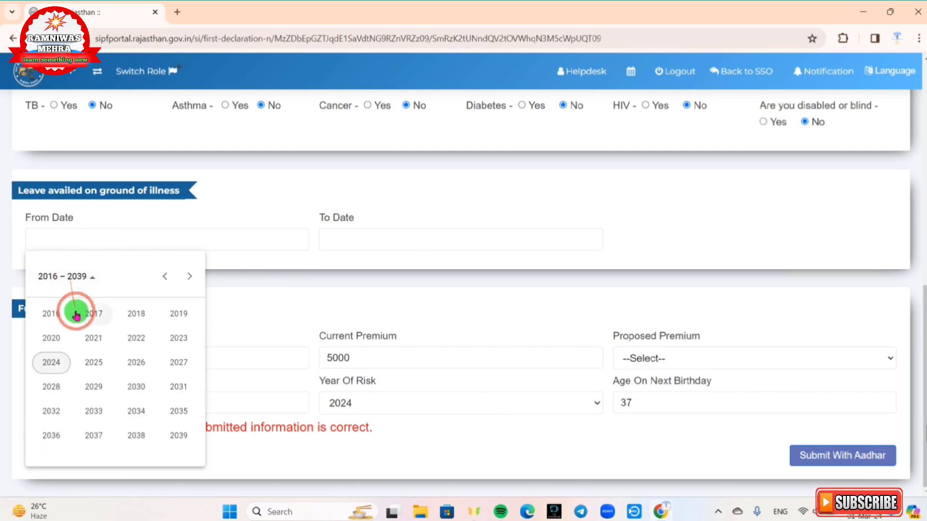
left_click(52, 363)
left_click(61, 343)
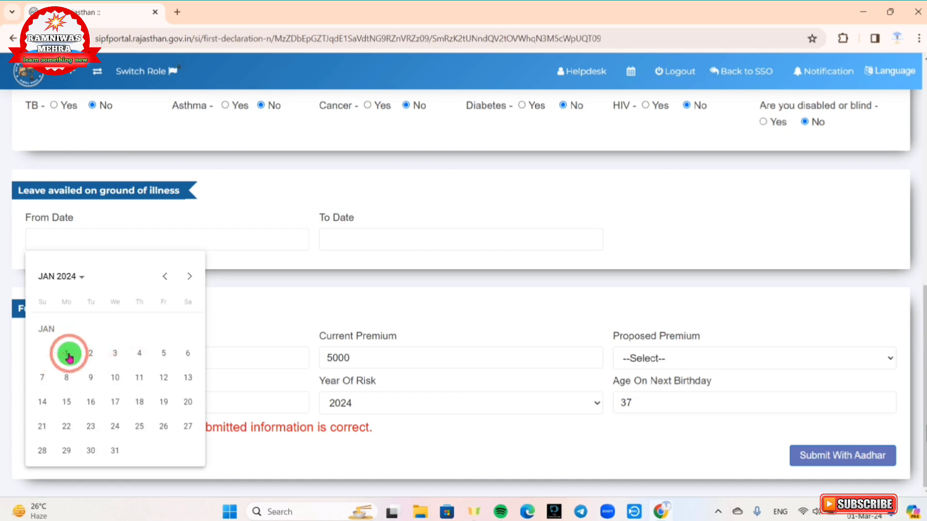
left_click(67, 354)
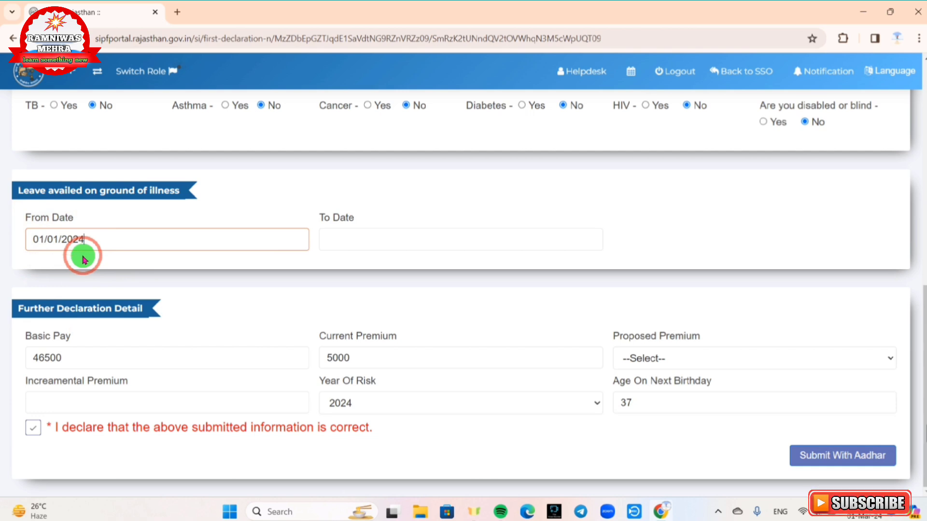
left_click(342, 240)
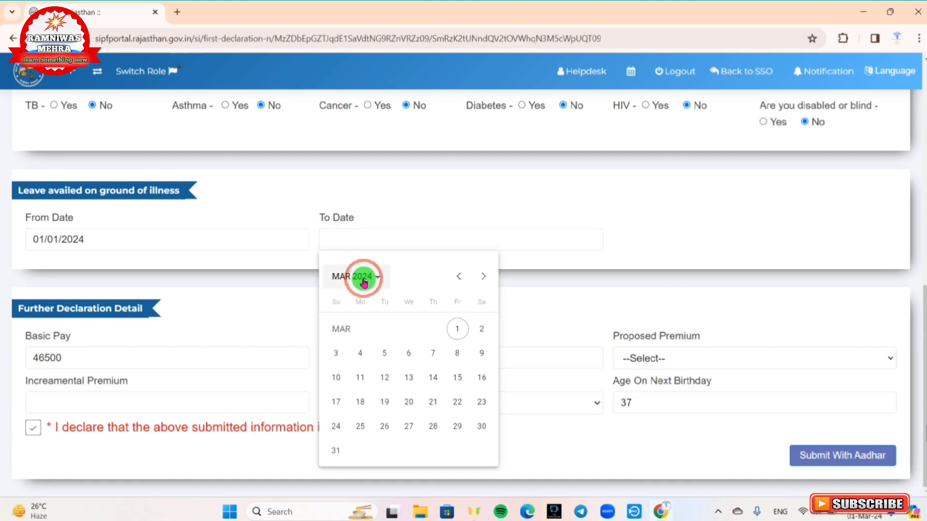
left_click(363, 279)
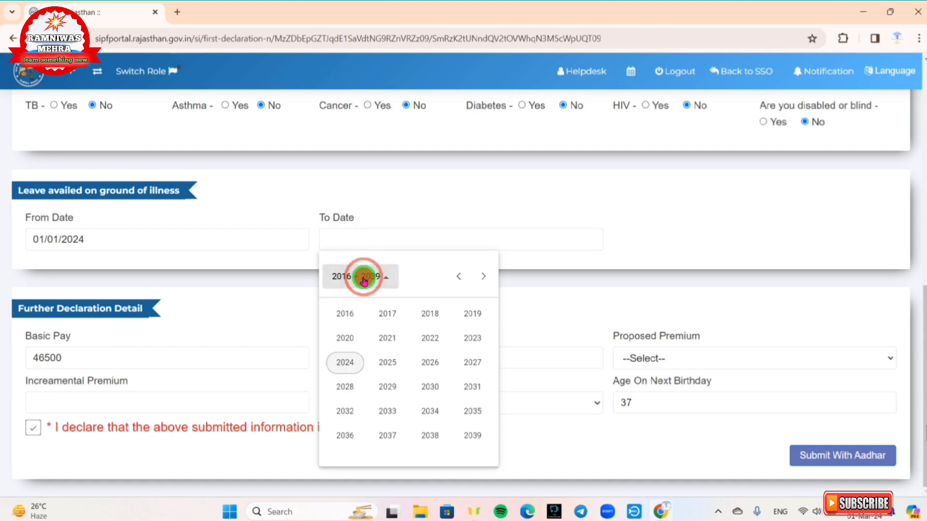
left_click(346, 359)
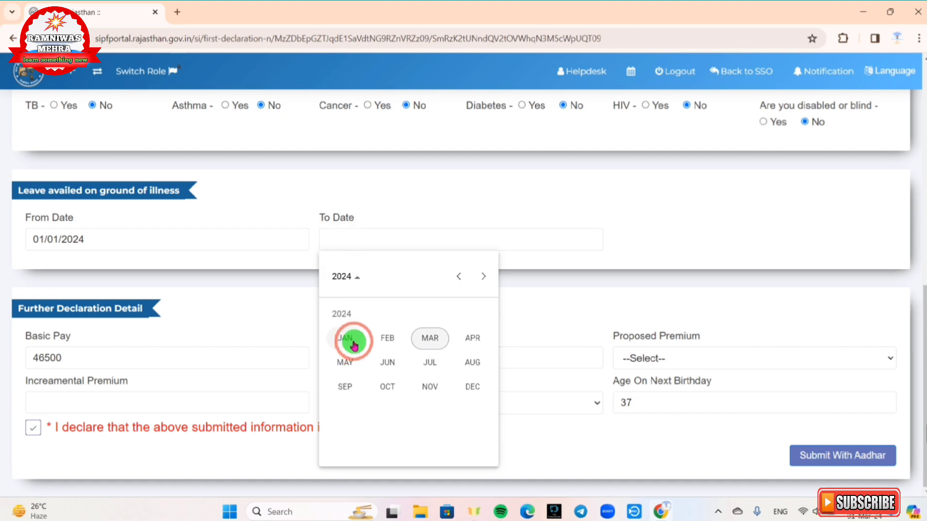
left_click(386, 338)
left_click(344, 350)
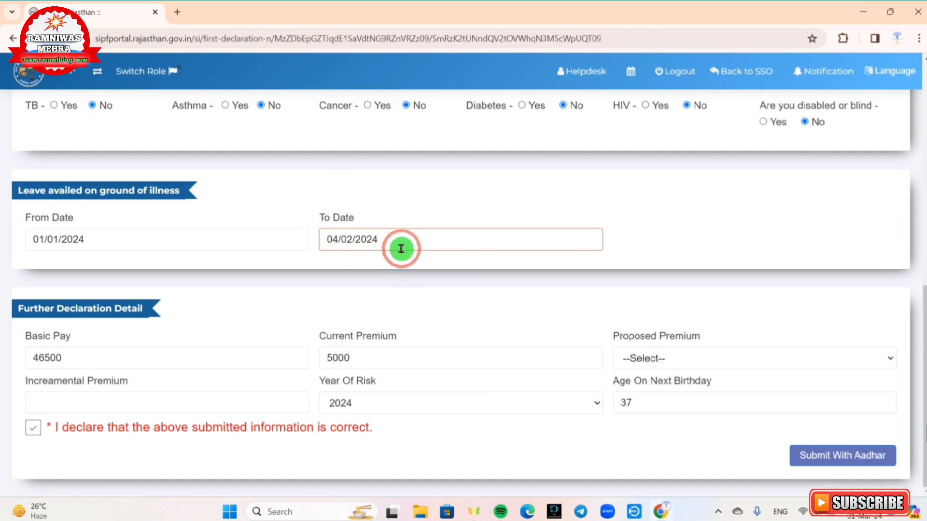
key("BackSpace")
key("BackSpace")
key("BackSpace")
key("BackSpace")
key("BackSpace")
key("BackSpace")
key("BackSpace")
key("BackSpace")
key("BackSpace")
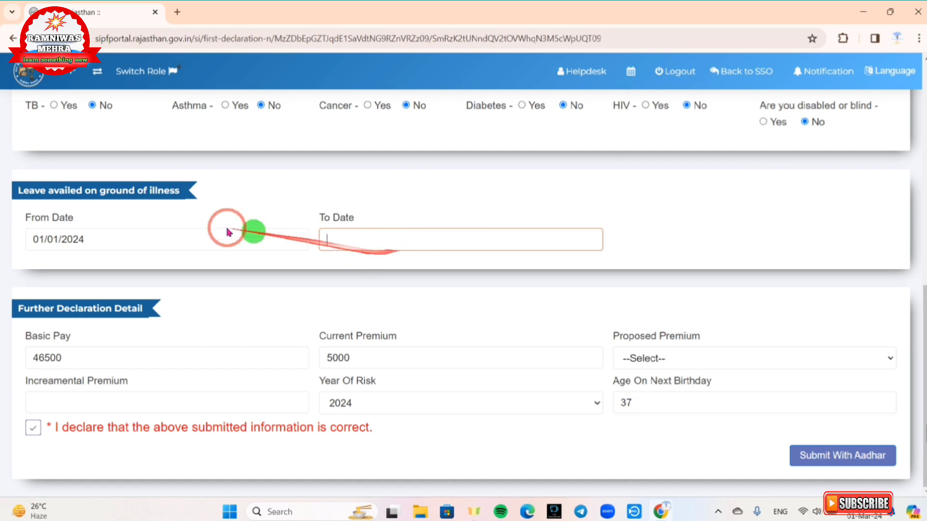
left_click(131, 241)
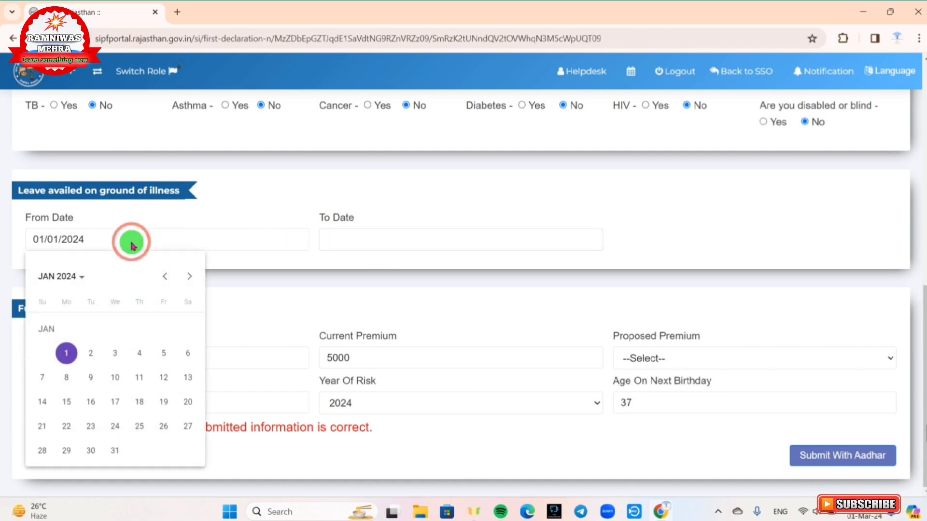
left_click(131, 241)
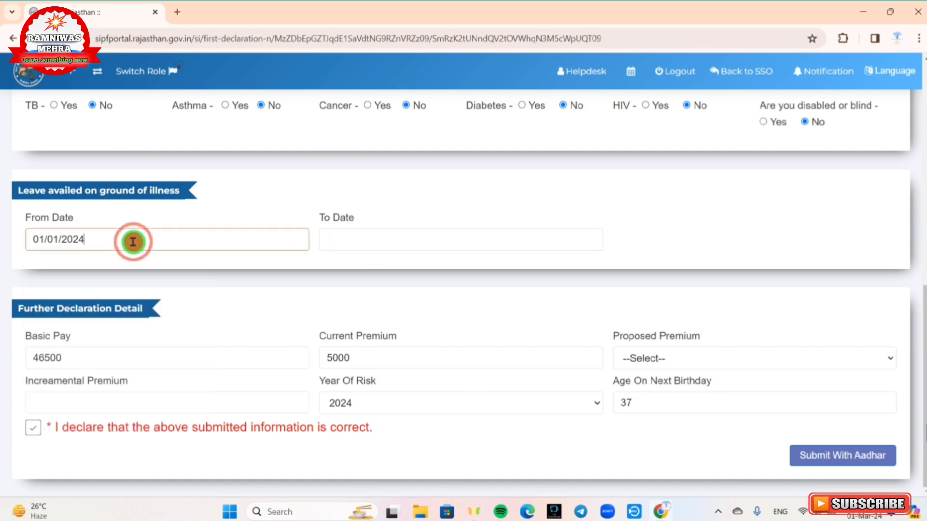
key("BackSpace")
key("BackSpace")
key("BackSpace")
key("BackSpace")
key("BackSpace")
key("BackSpace")
key("BackSpace")
key("BackSpace")
key("BackSpace")
key("BackSpace")
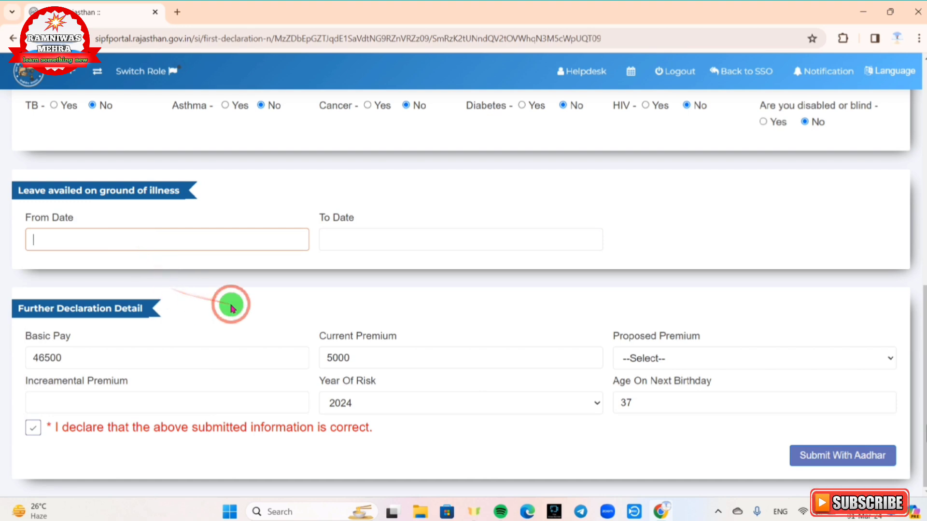
left_click(230, 305)
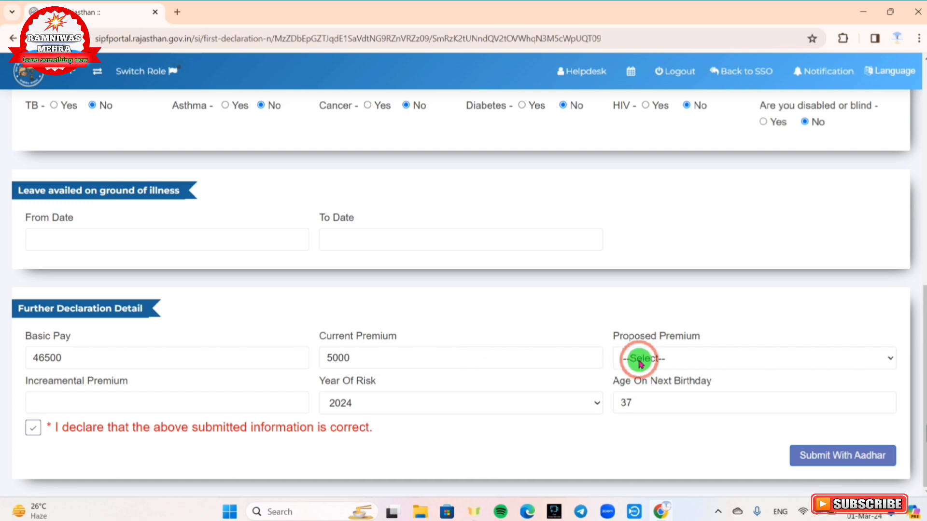
- Choose 5000 as the Proposed Premium so the Incremental Premium becomes 0
left_click(640, 362)
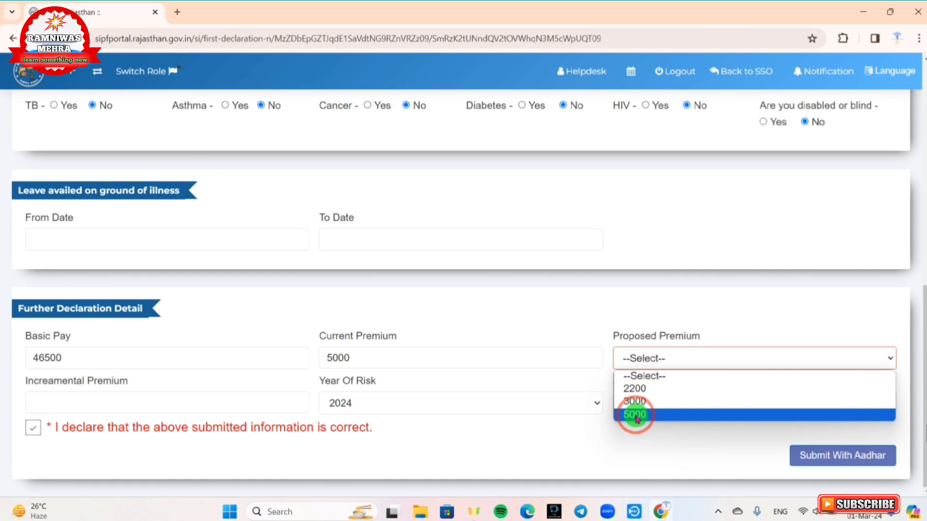
left_click(635, 415)
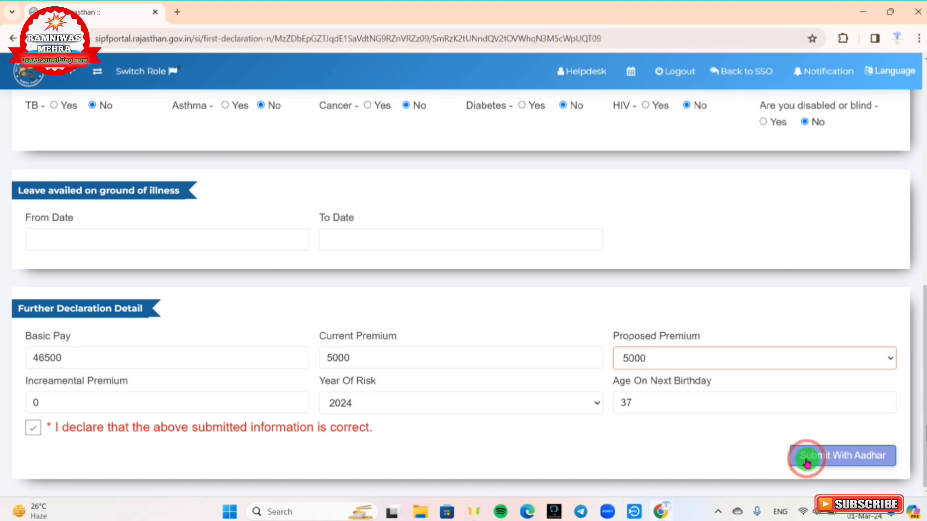
- Request the Aadhaar OTP, enter the received code, and submit it for verification
left_click(807, 461)
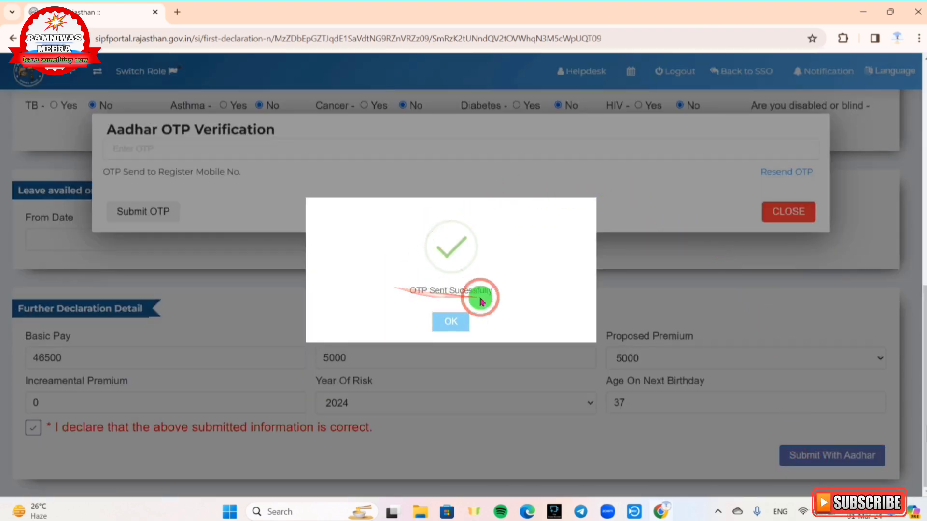
left_click(449, 322)
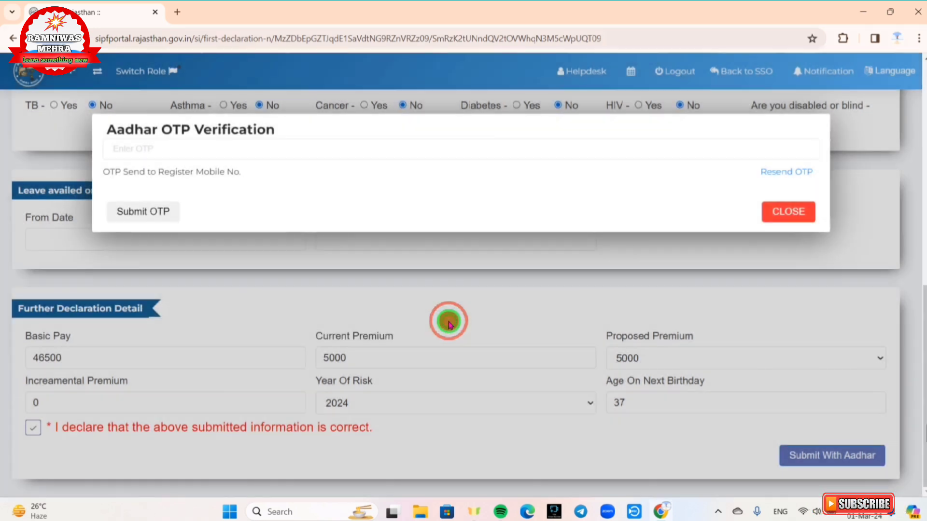
left_click(120, 146)
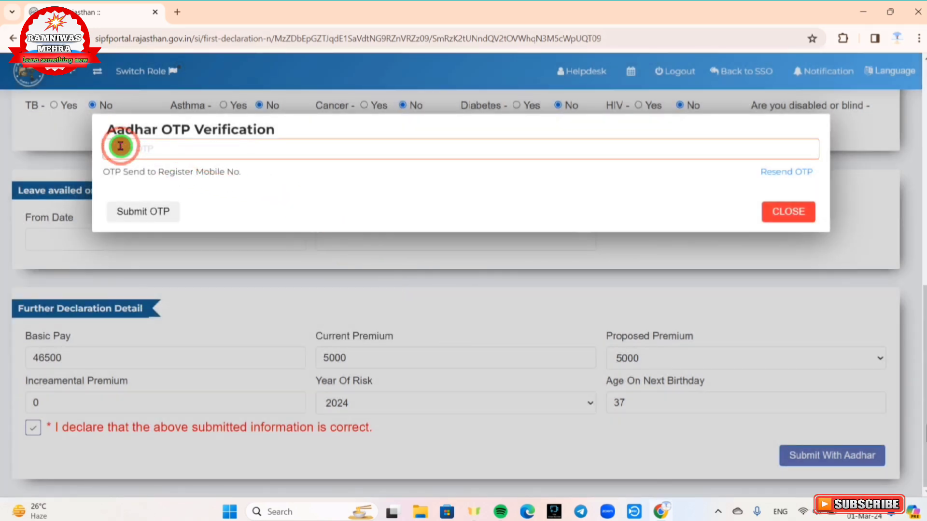
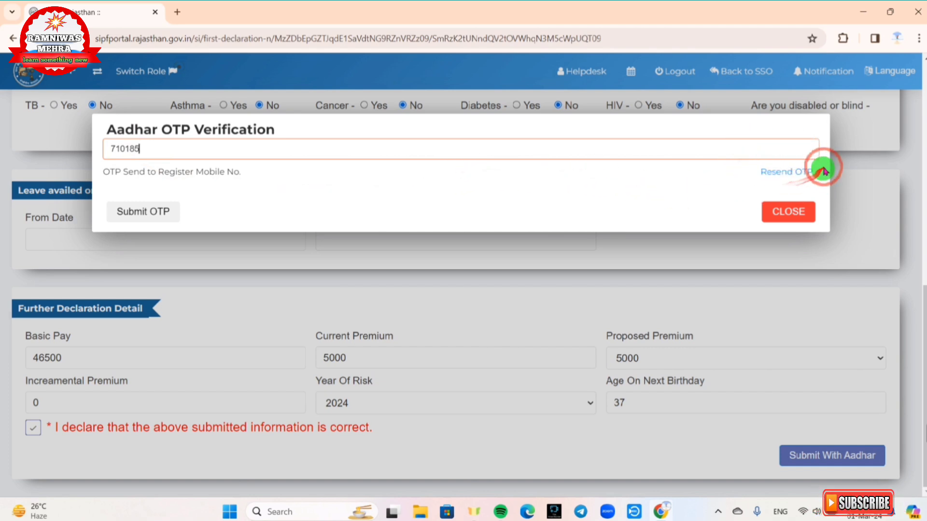
triple_click(774, 175)
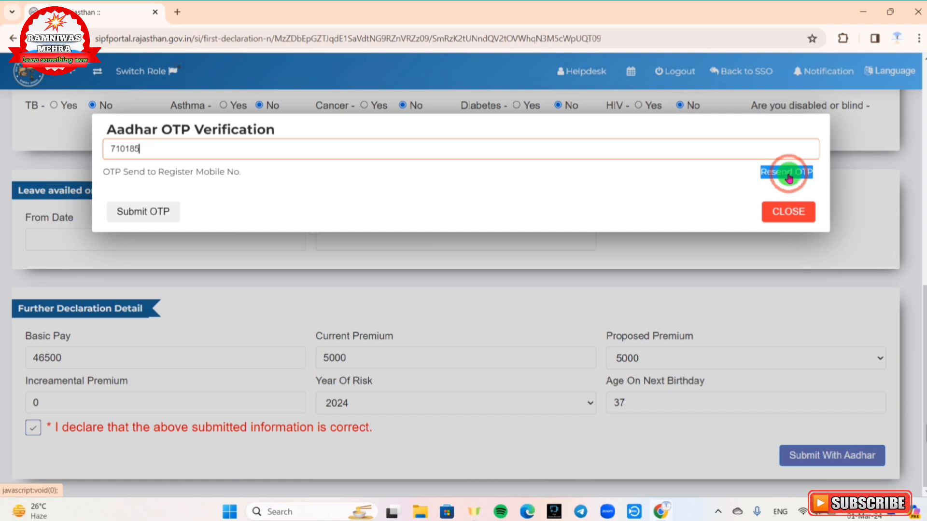
left_click(789, 177)
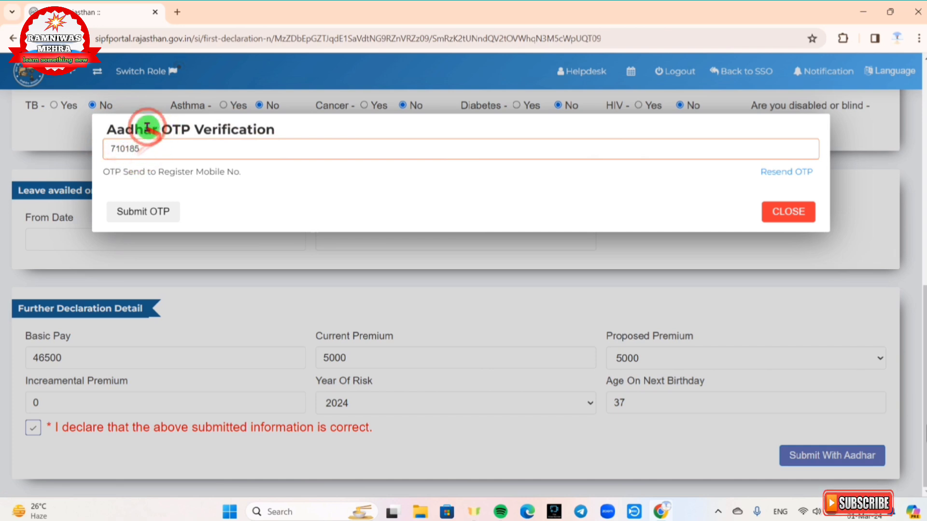
left_click(151, 218)
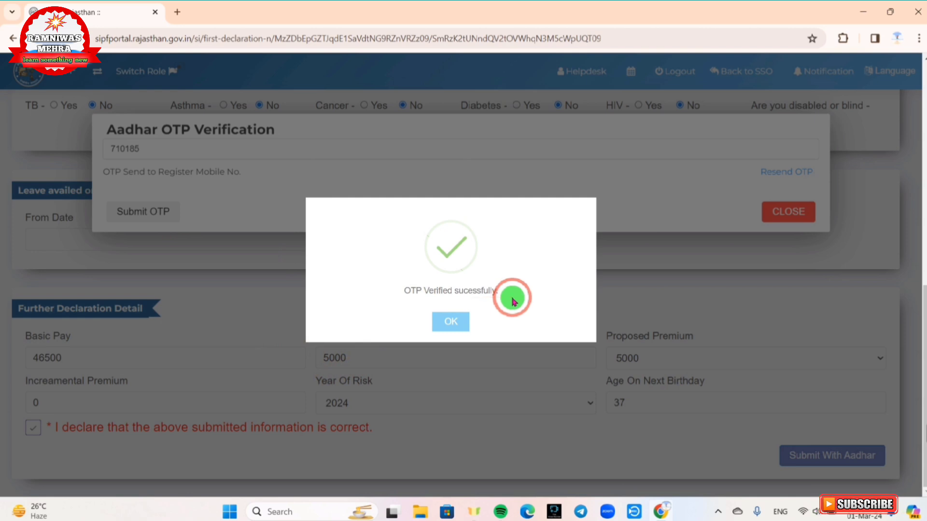
- Acknowledge the OTP verification, submit the application, and open the downloaded further declaration PDF
left_click(451, 327)
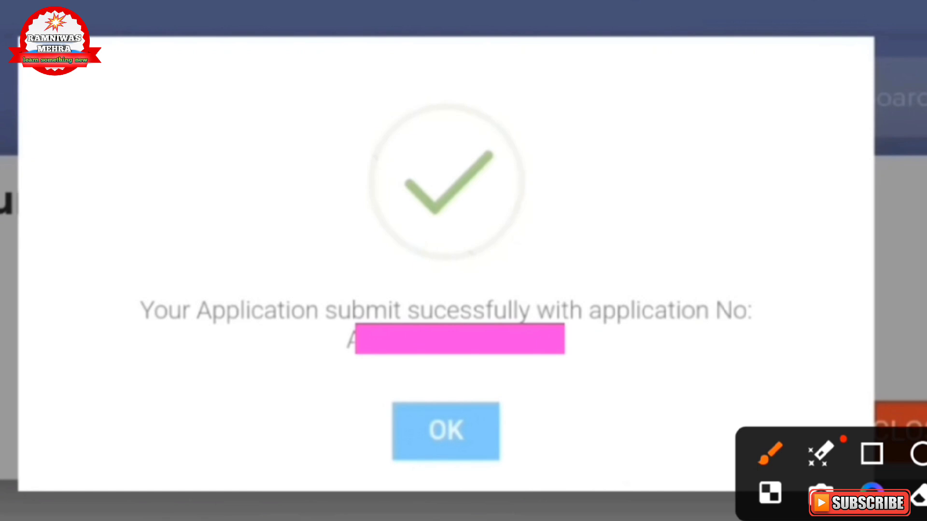
left_click(872, 453)
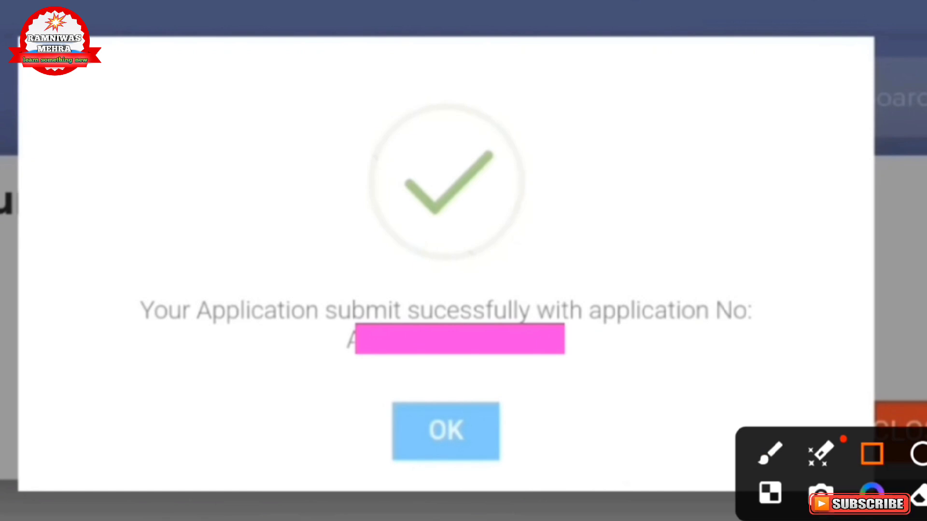
mouse_move(89, 251)
left_mouse_down()
mouse_move(132, 355)
mouse_move(333, 365)
mouse_move(580, 358)
mouse_move(788, 370)
left_mouse_up()
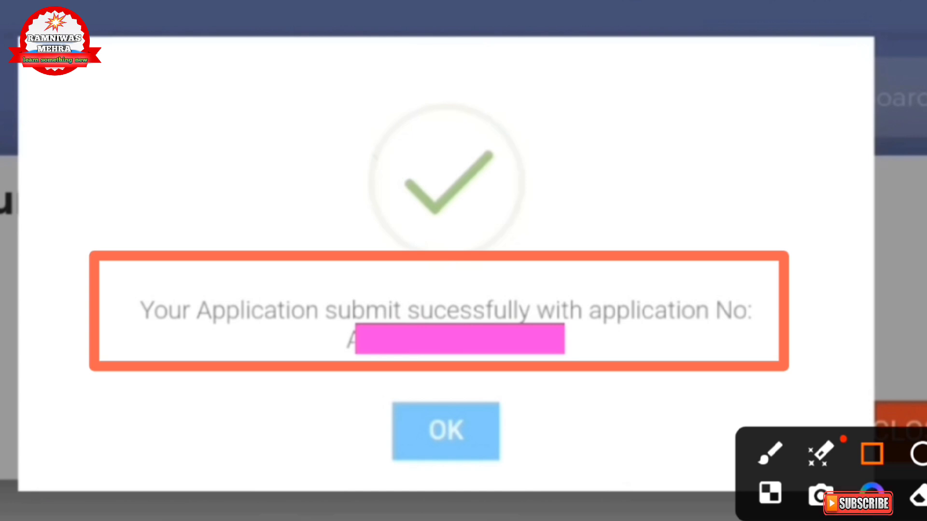
mouse_move(343, 384)
left_mouse_down()
mouse_move(370, 474)
mouse_move(577, 486)
left_mouse_up()
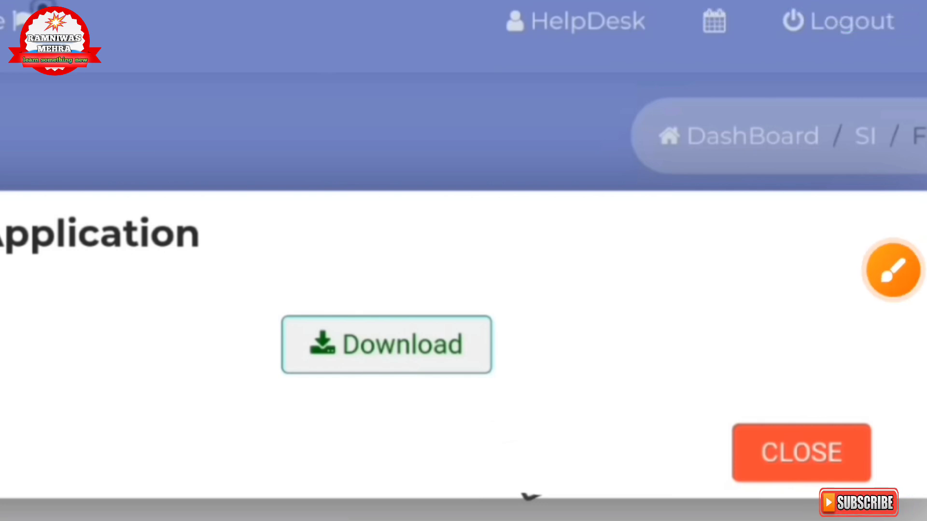
left_click(889, 270)
left_click(781, 444)
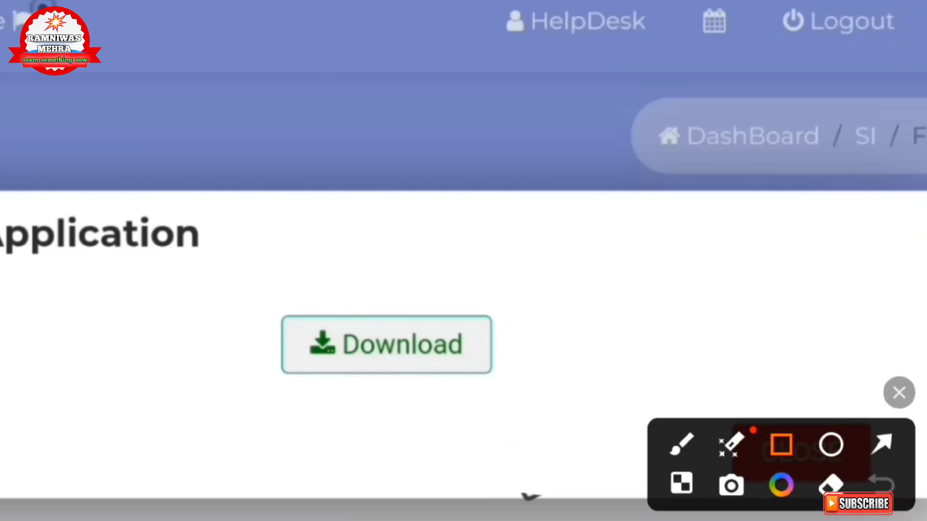
mouse_move(217, 279)
left_mouse_down()
mouse_move(256, 377)
mouse_move(438, 404)
mouse_move(536, 407)
left_mouse_up()
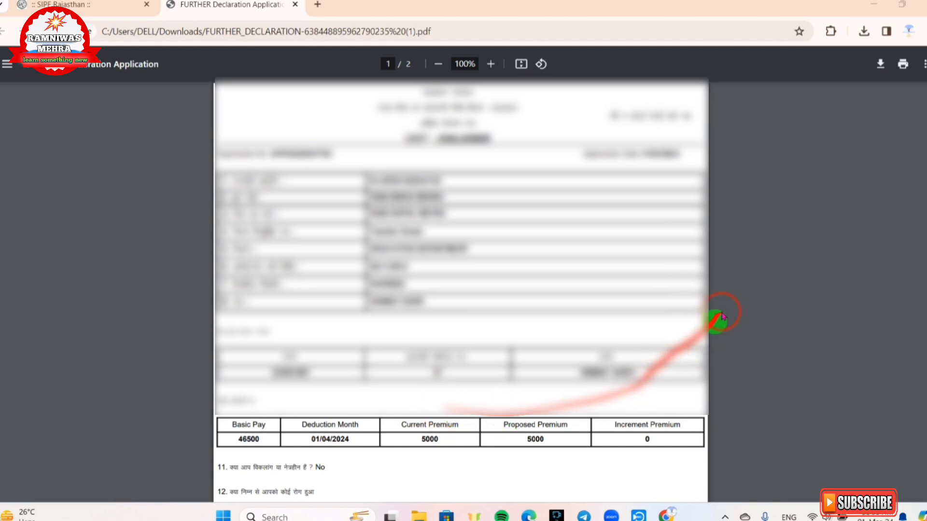
- Review the further declaration PDF to page 2's Aadhaar OTP line, then close it
scroll(402, 138, "down", 10)
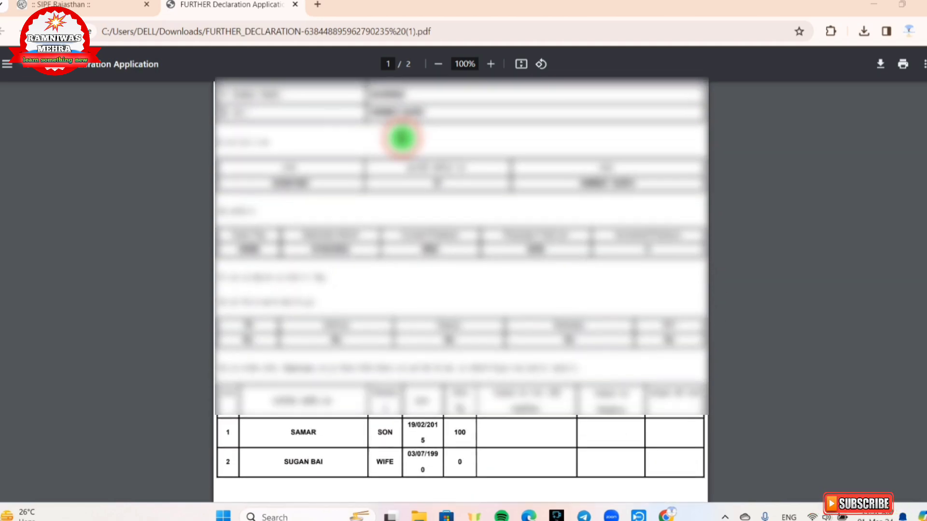
scroll(402, 138, "down", 3)
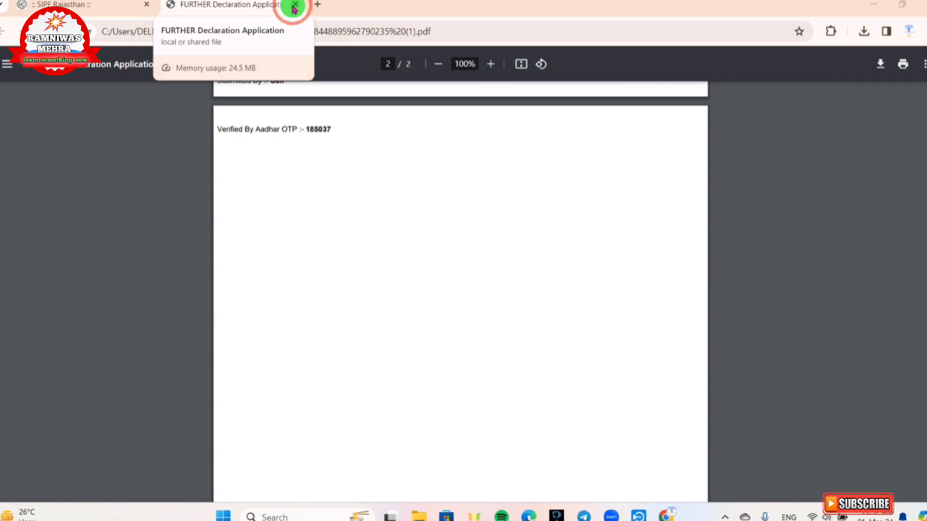
left_click(295, 5)
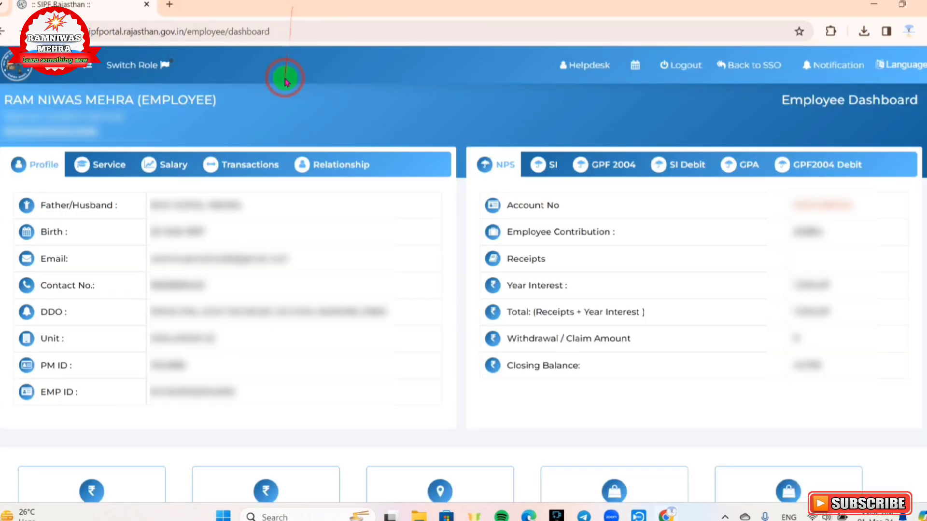
- View the SI policy details on the dashboard, including its SI transactions list
left_click(537, 175)
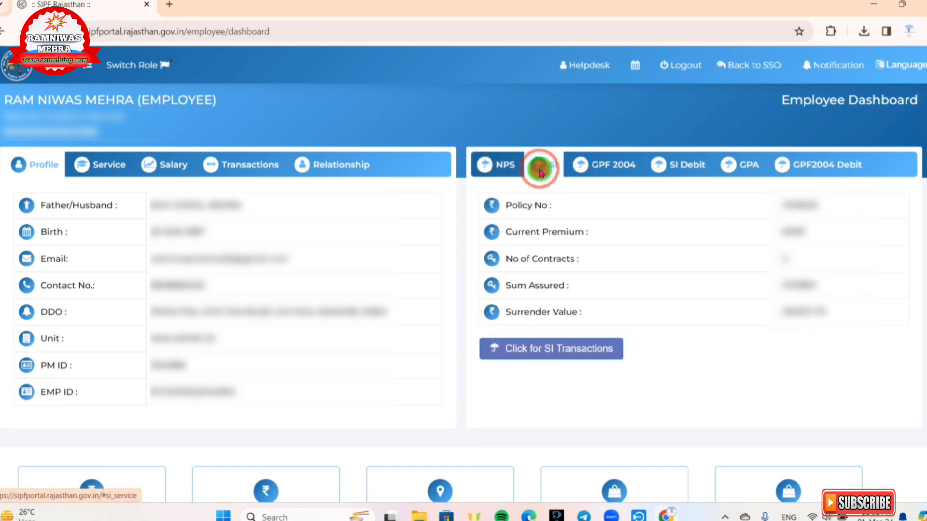
left_click(498, 356)
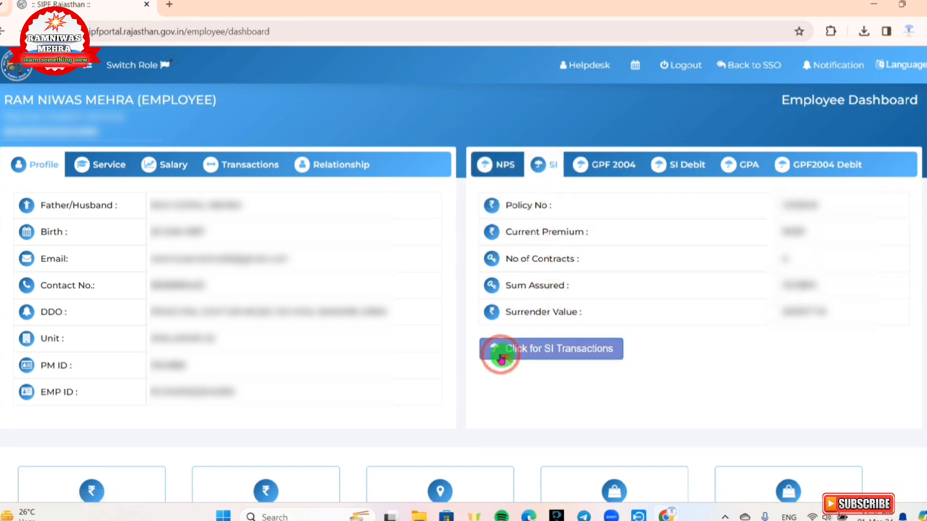